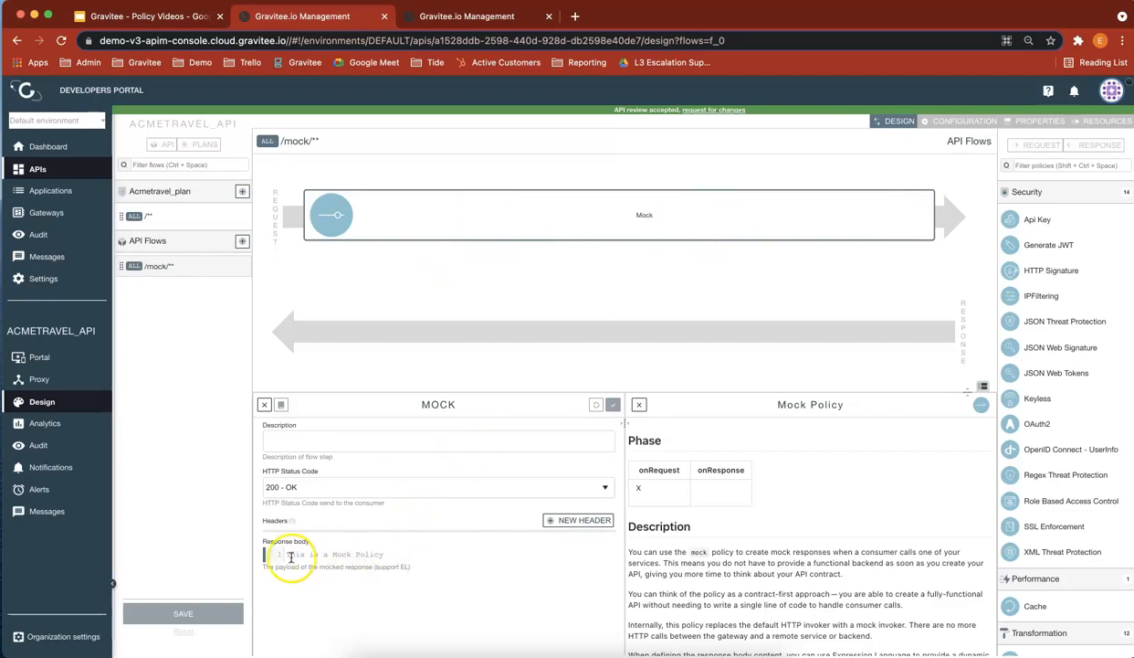
Step: Switch to Postman, send the API Test - GET ACME Vacations - Mock request and check its response body against the Mock policy's
left_click_drag(401, 557, 261, 553)
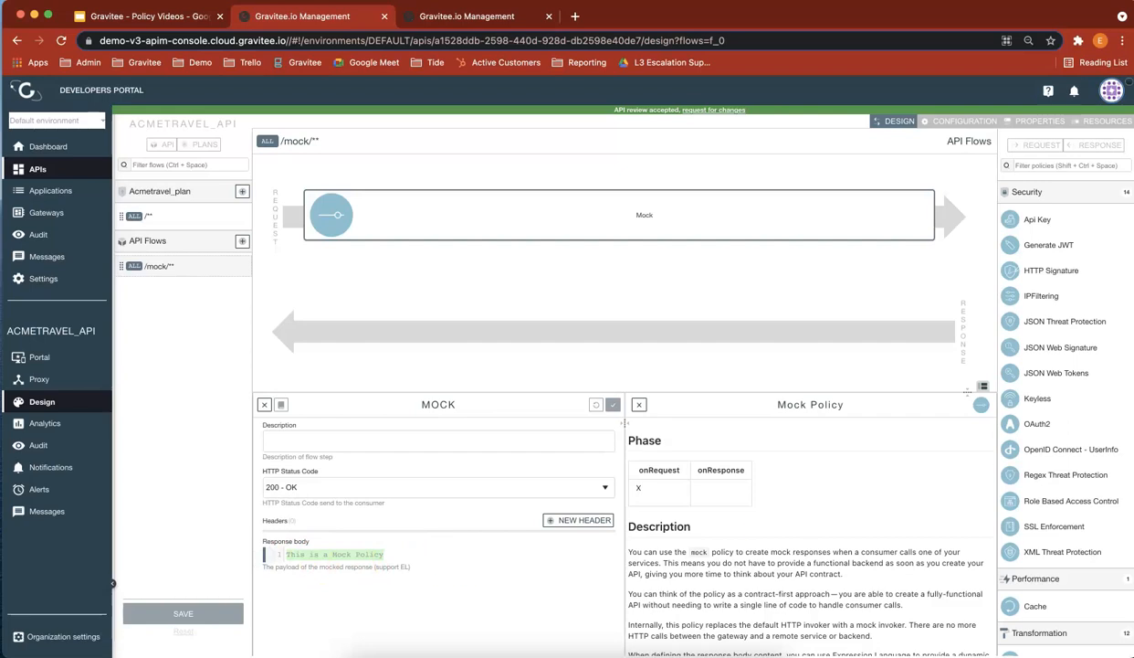
key("super+Tab")
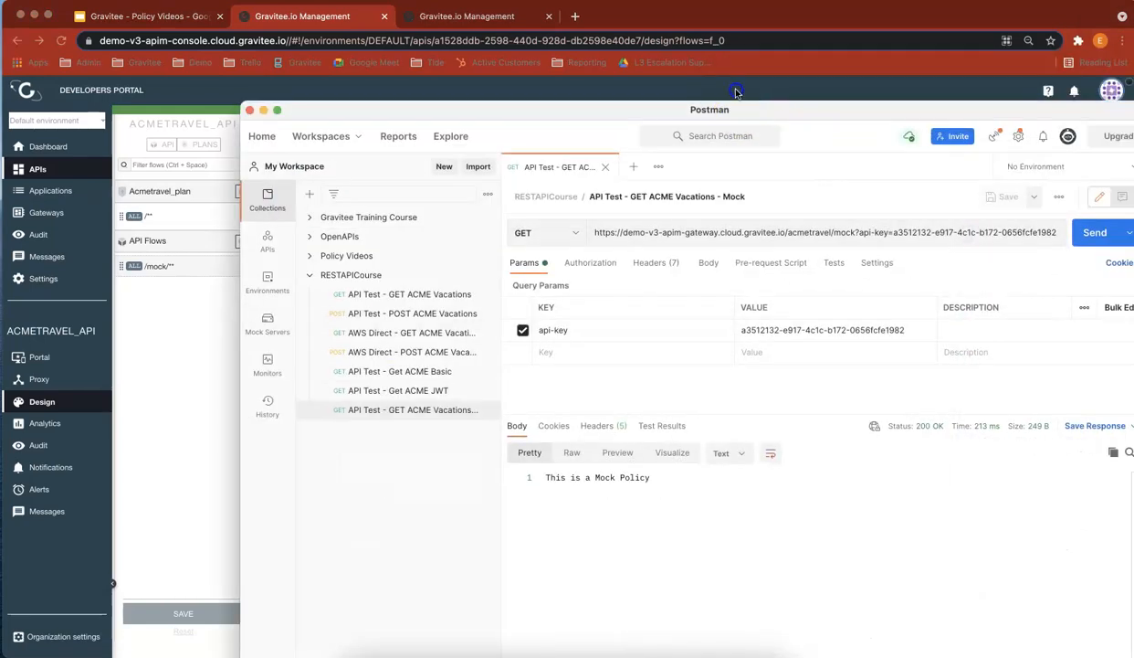
left_click(1007, 160)
left_click(1004, 161)
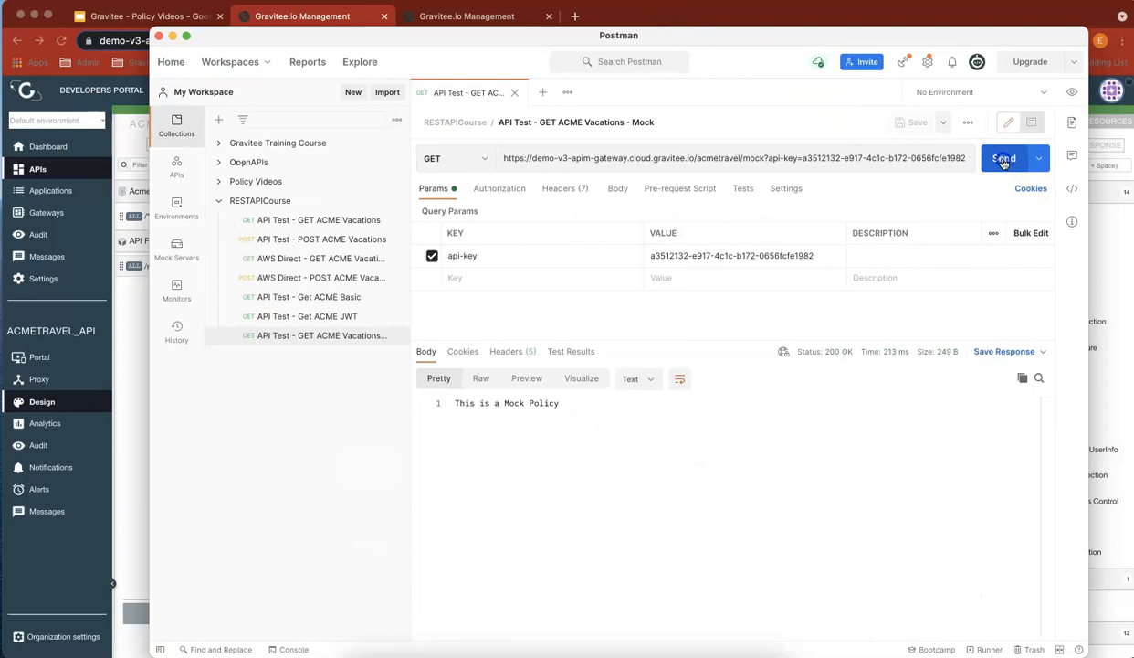
left_click_drag(568, 407, 454, 402)
left_click_drag(355, 36, 1133, 55)
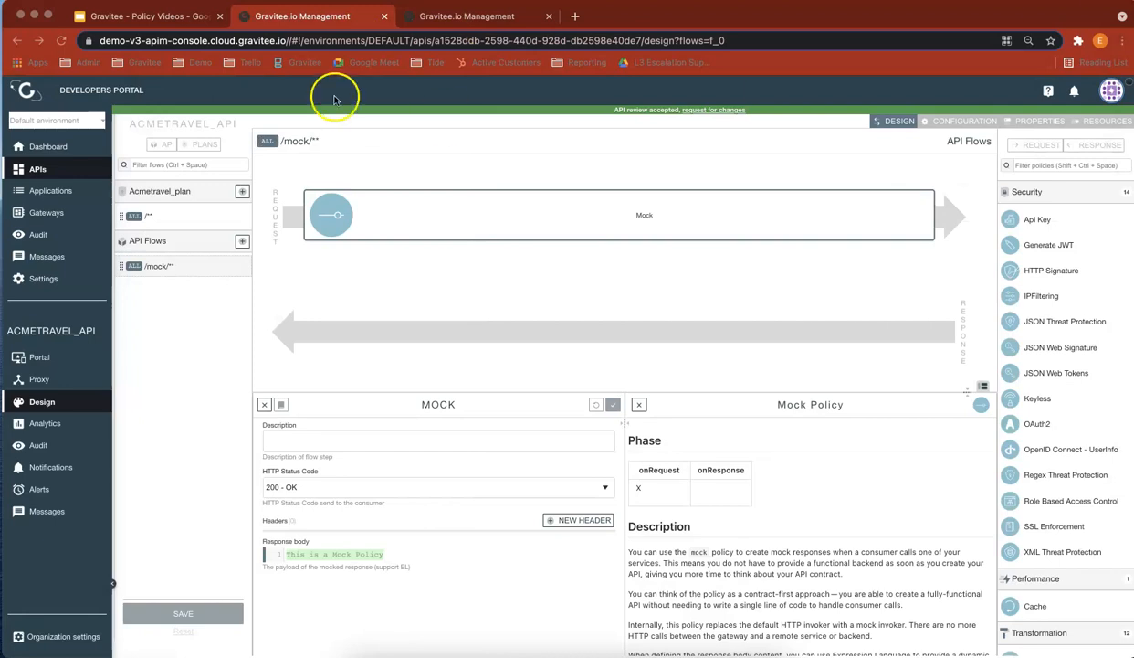
Step: Start a new dictionary in the gateway settings and name it acmetravel
left_click(459, 18)
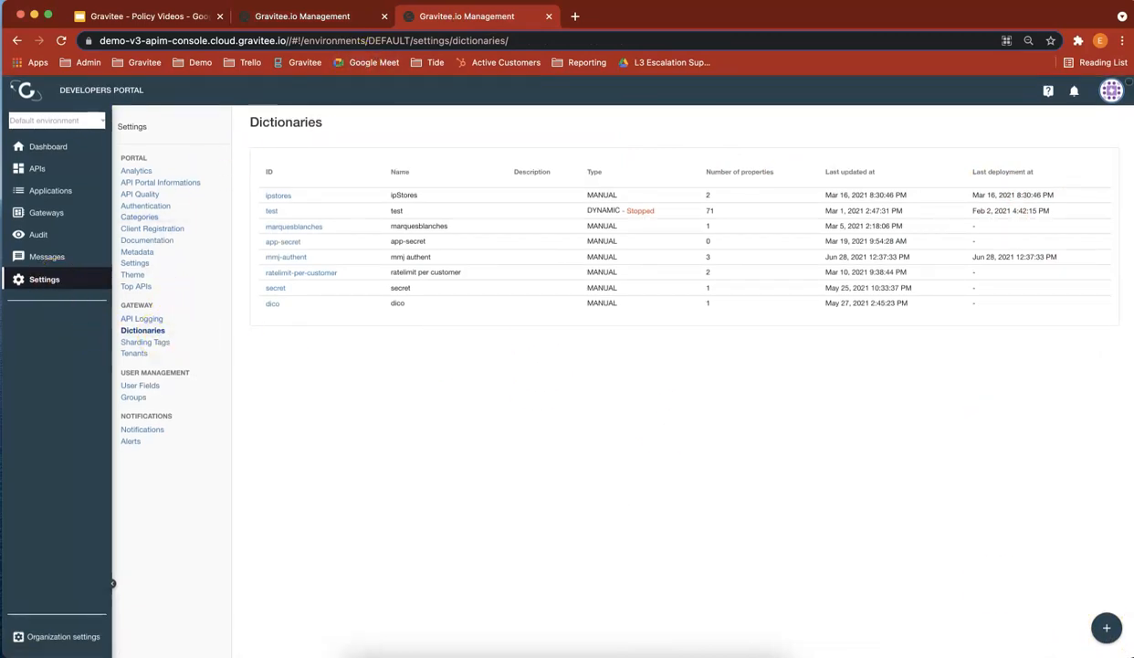
left_click(1106, 626)
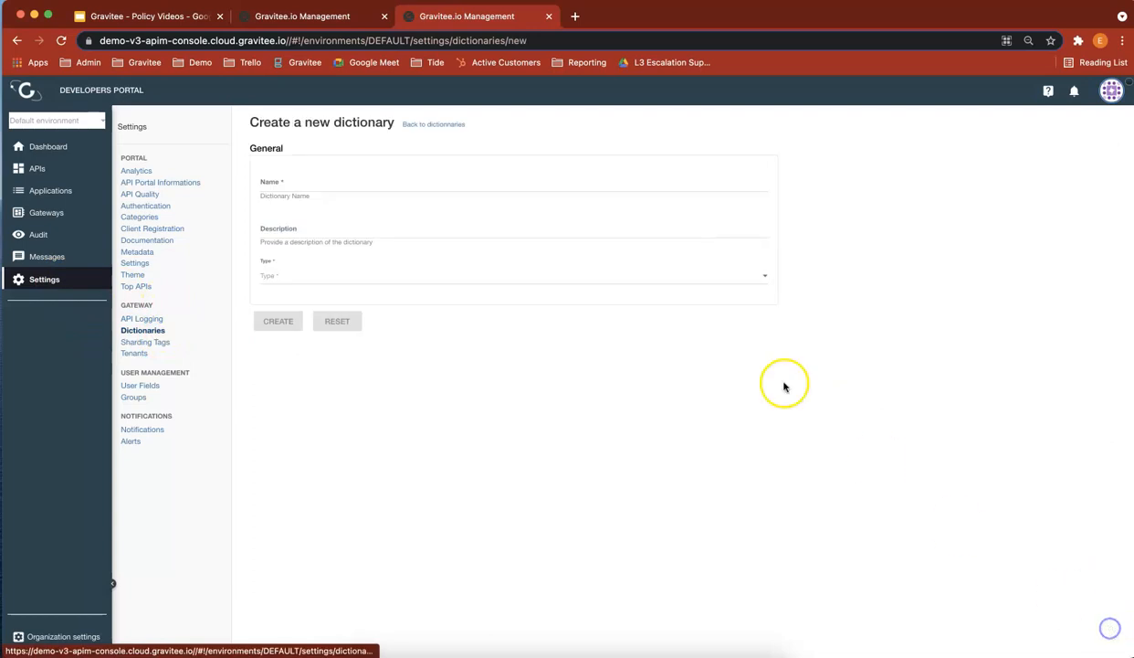
left_click(358, 182)
type("ac")
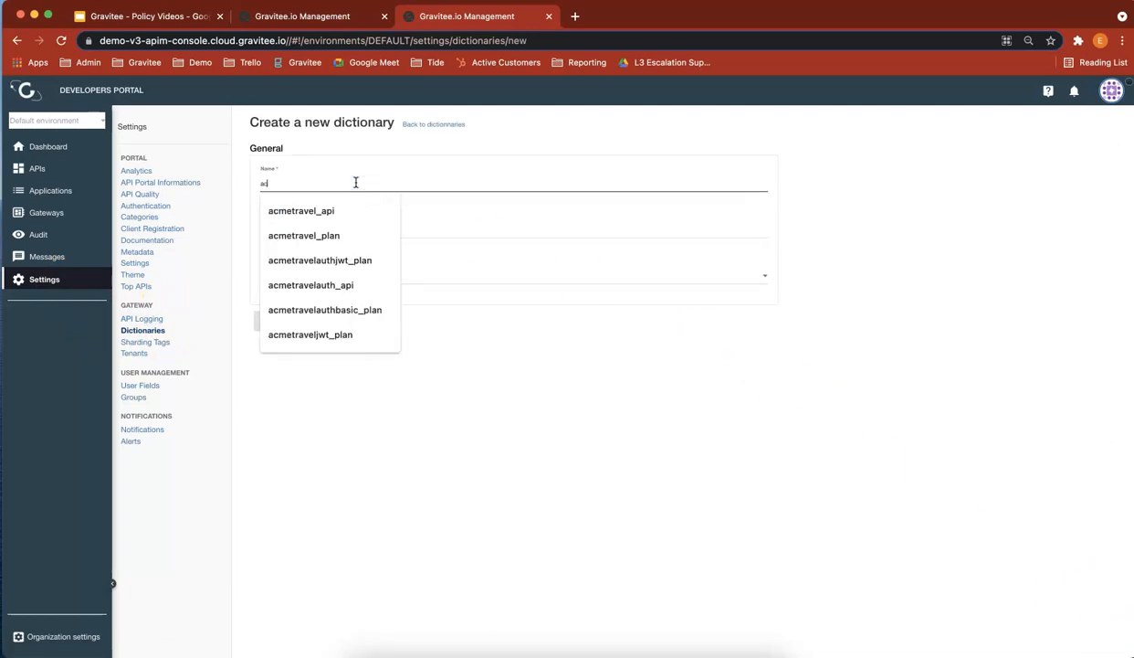
type("metrac")
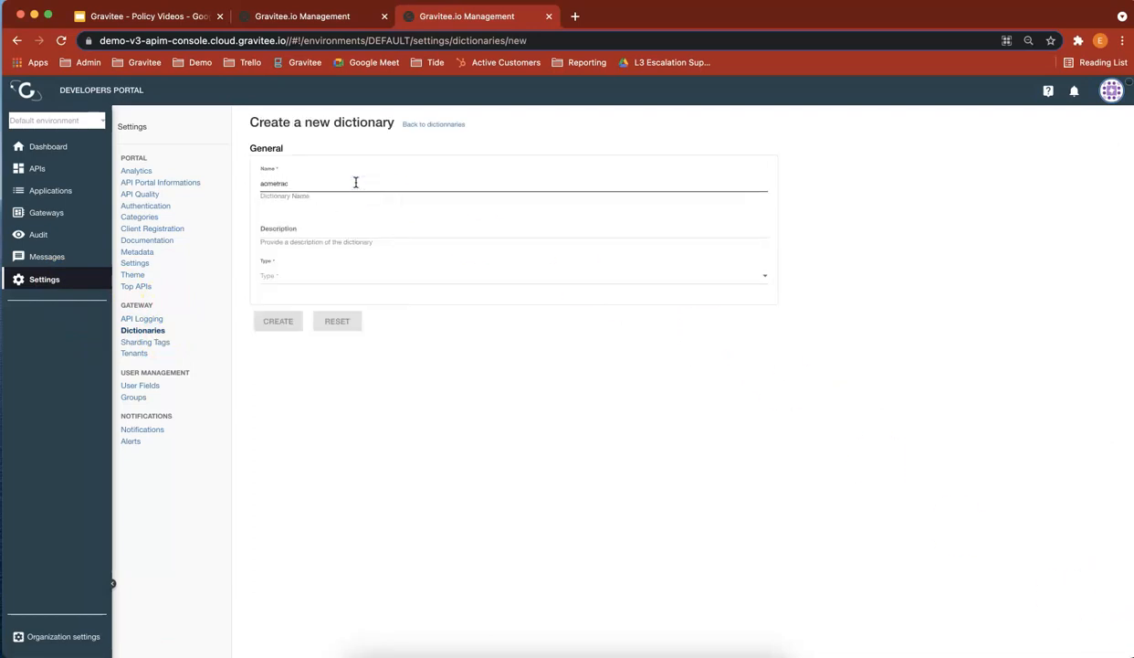
key("BackSpace")
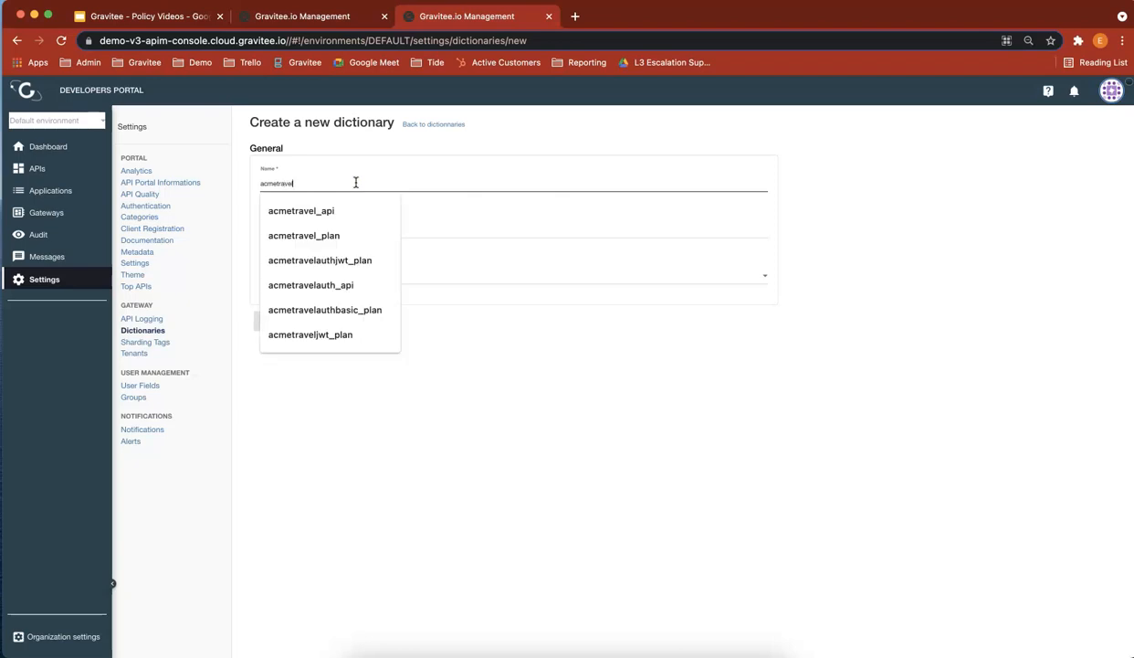
type("vel")
left_click(557, 370)
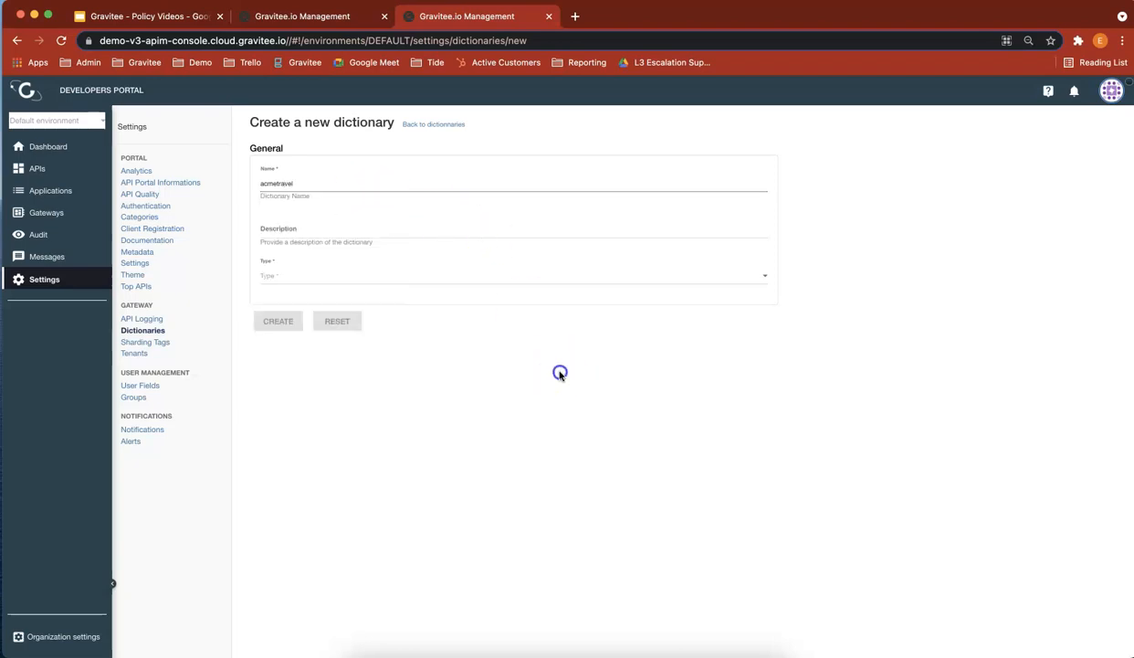
Step: Give the dictionary the description "This is a test dictionary" and the type Manual, and create it
left_click(374, 227)
type("This")
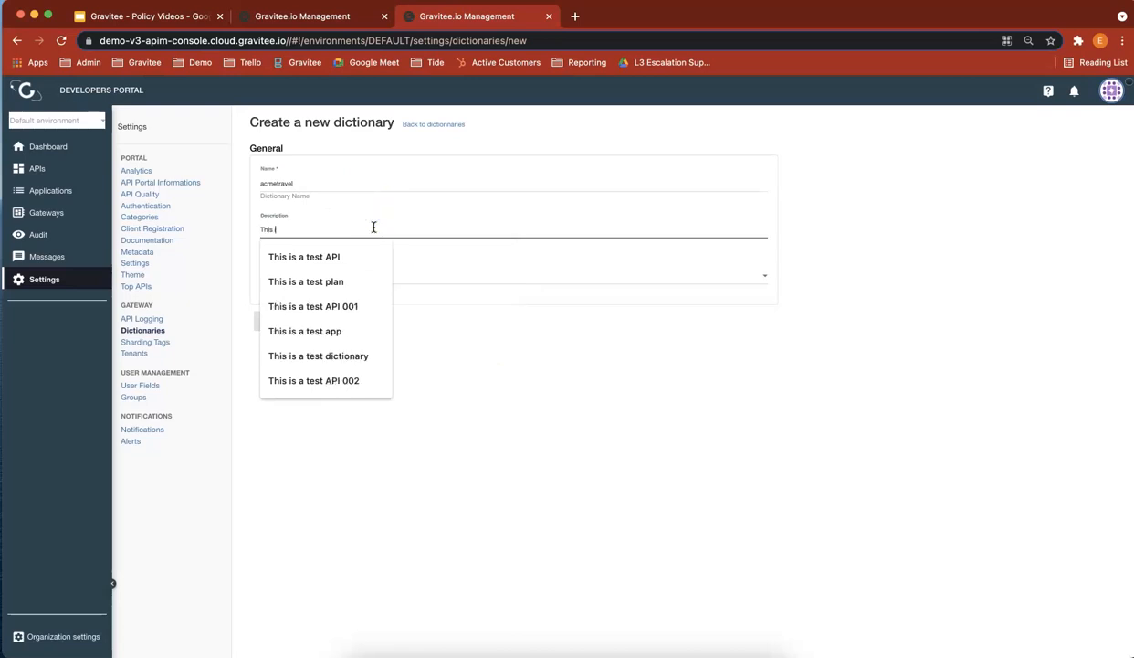
type(" is a test dictionary")
left_click(394, 279)
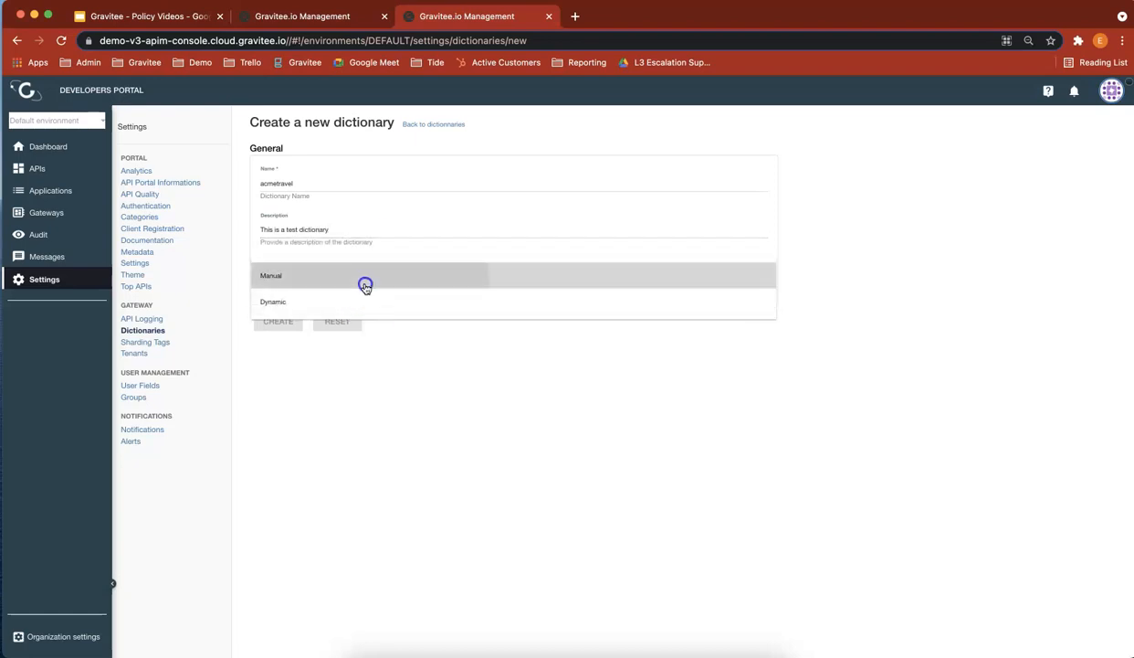
left_click(364, 283)
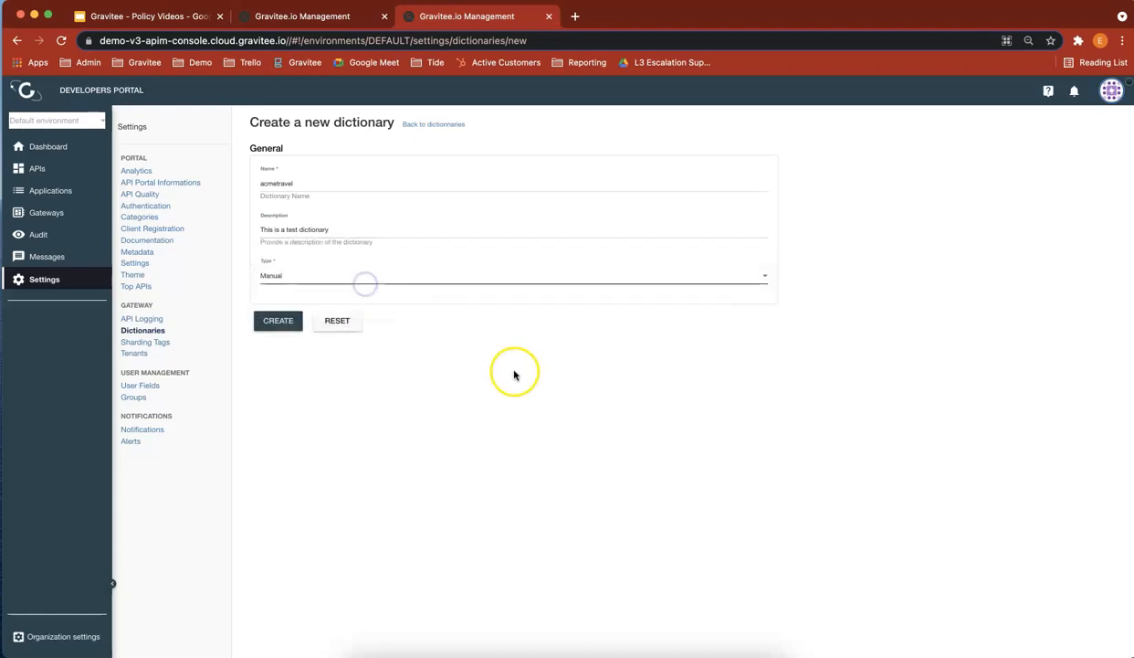
left_click(286, 325)
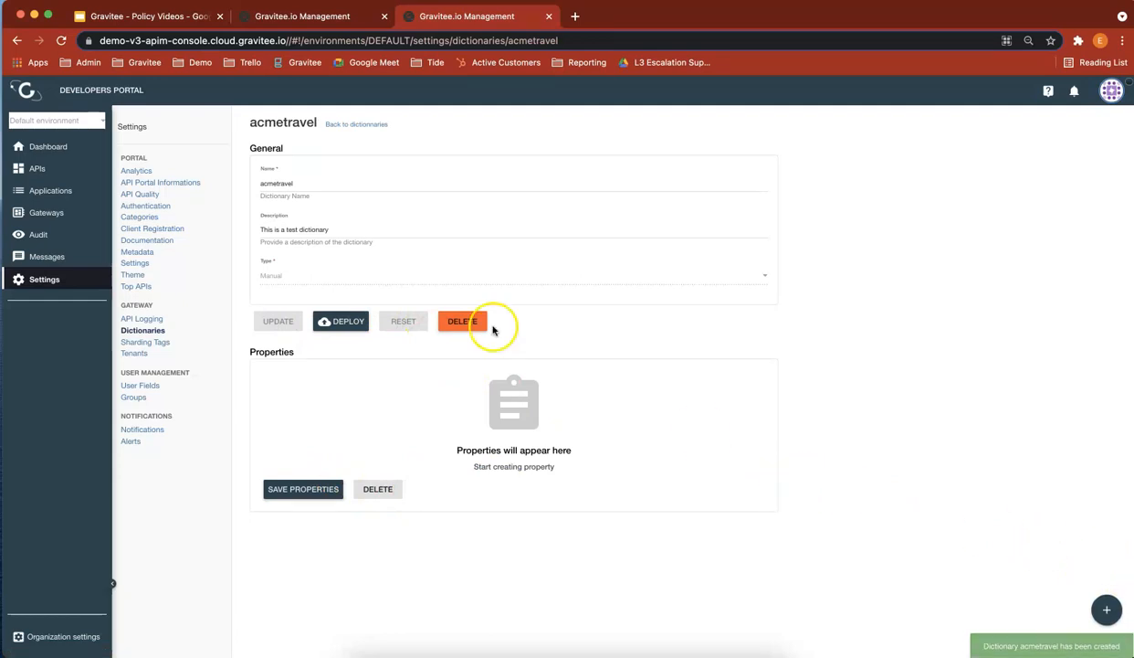
Step: Add a property key1 with the value value1 to the acmetravel dictionary and deploy the dictionary
left_click(1106, 627)
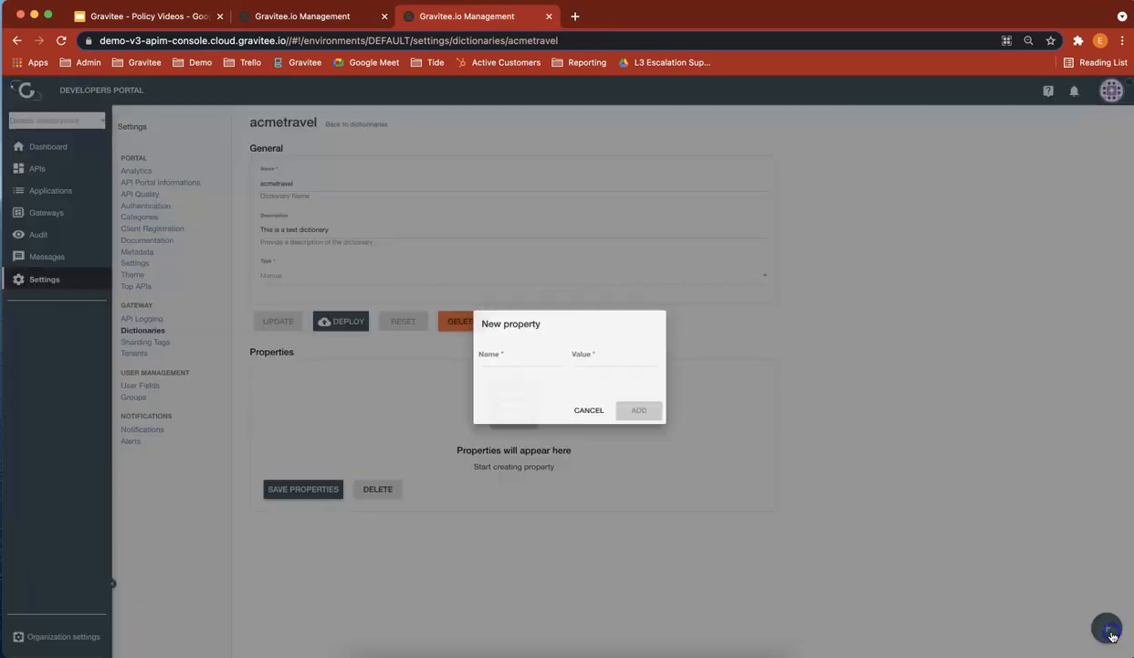
left_click(516, 359)
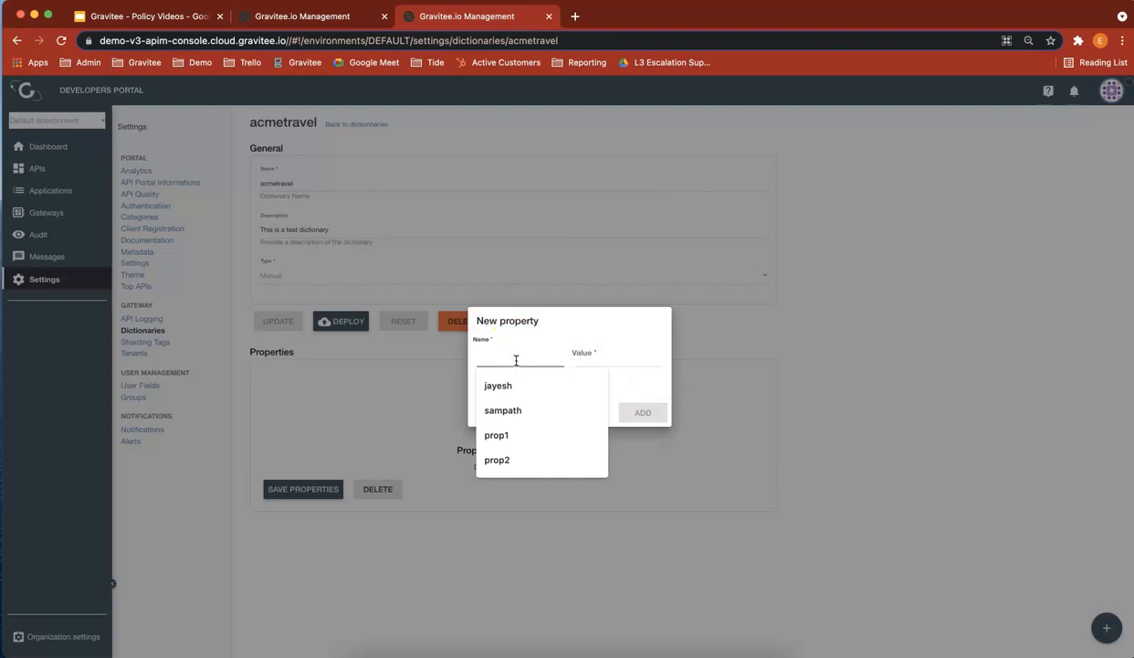
type("key1")
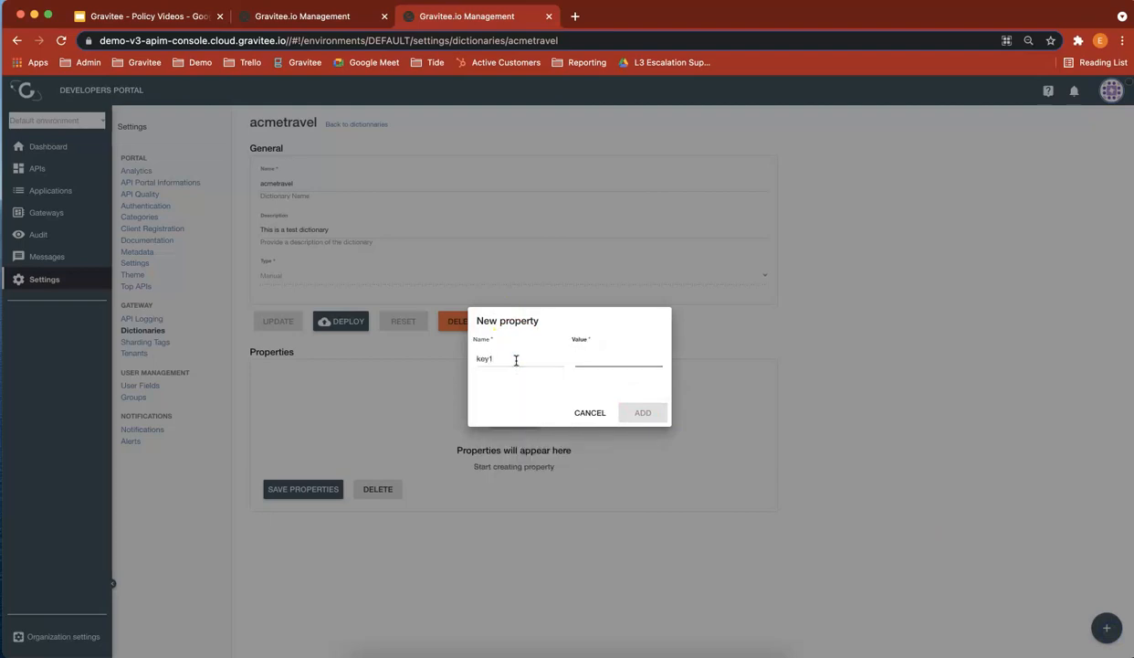
type("value1")
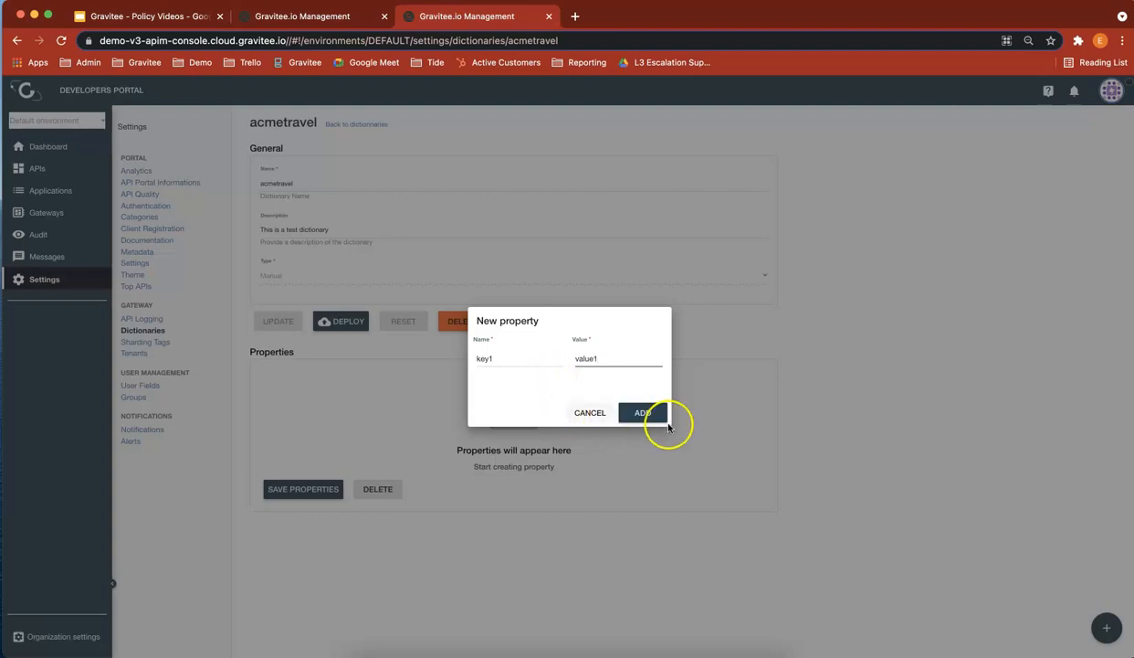
left_click(643, 413)
left_click(314, 474)
left_click(347, 322)
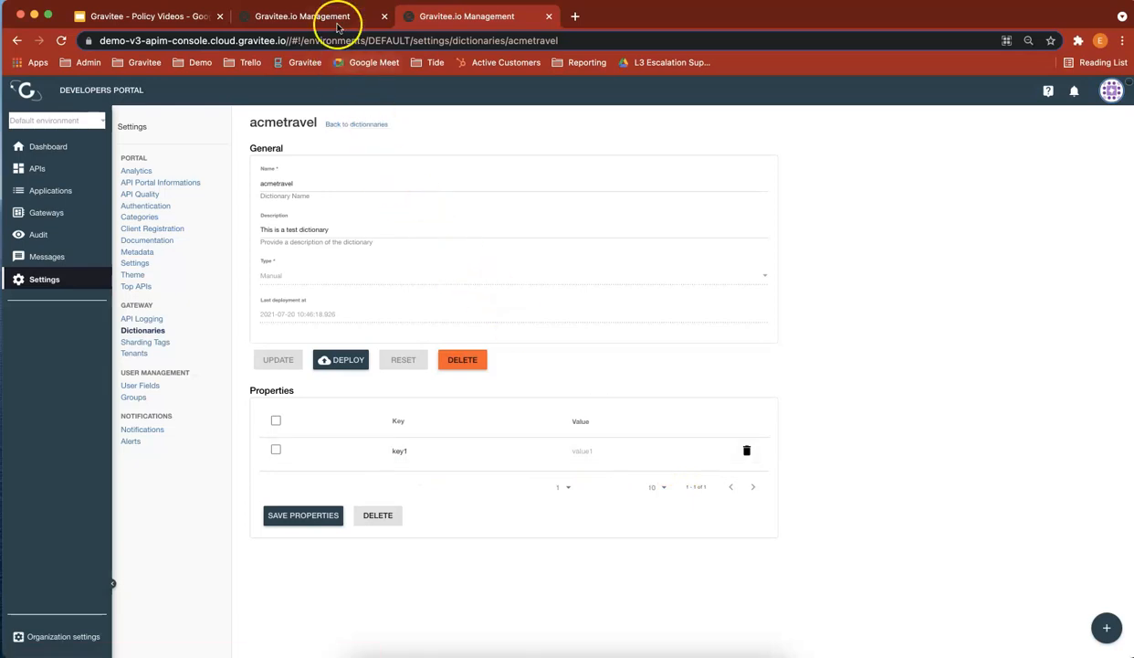
Step: Replace the Mock policy's response body in the API design with the expression {#dictionaries['my-dictionary']['key1']}
left_click(340, 20)
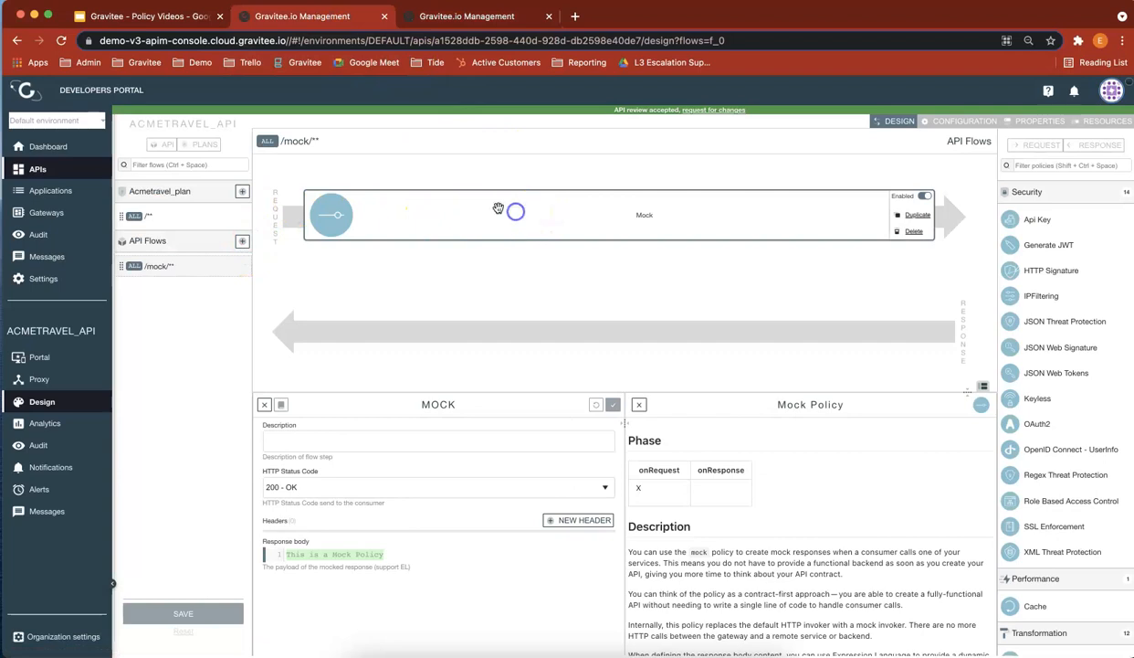
key("super+Tab")
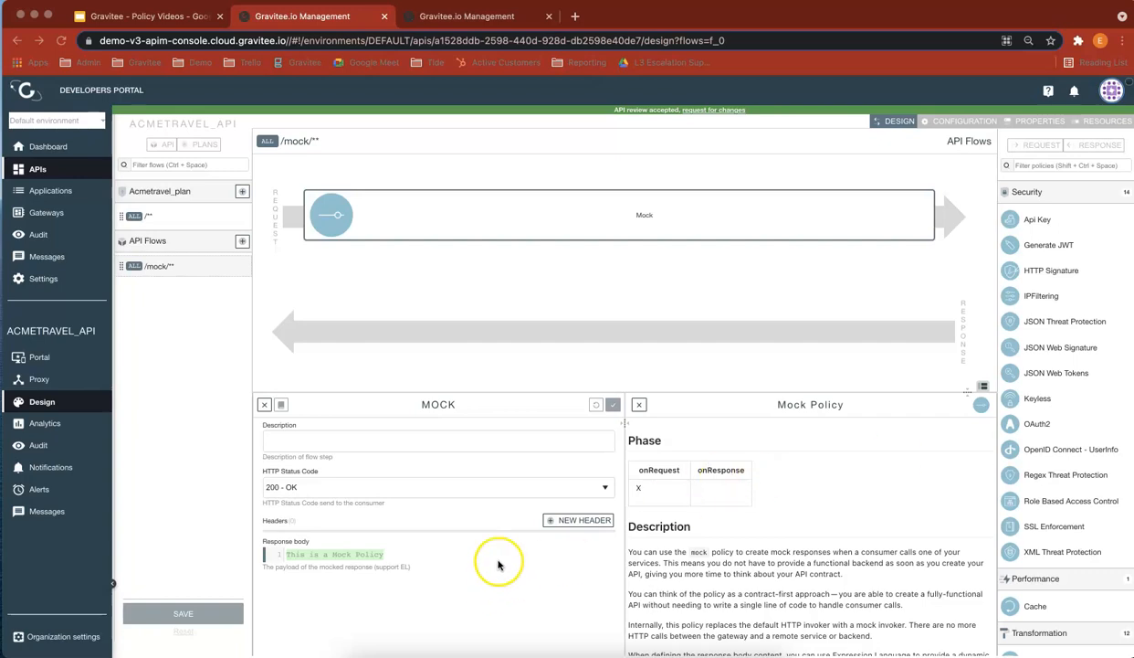
left_click(400, 555)
key("ctrl+a")
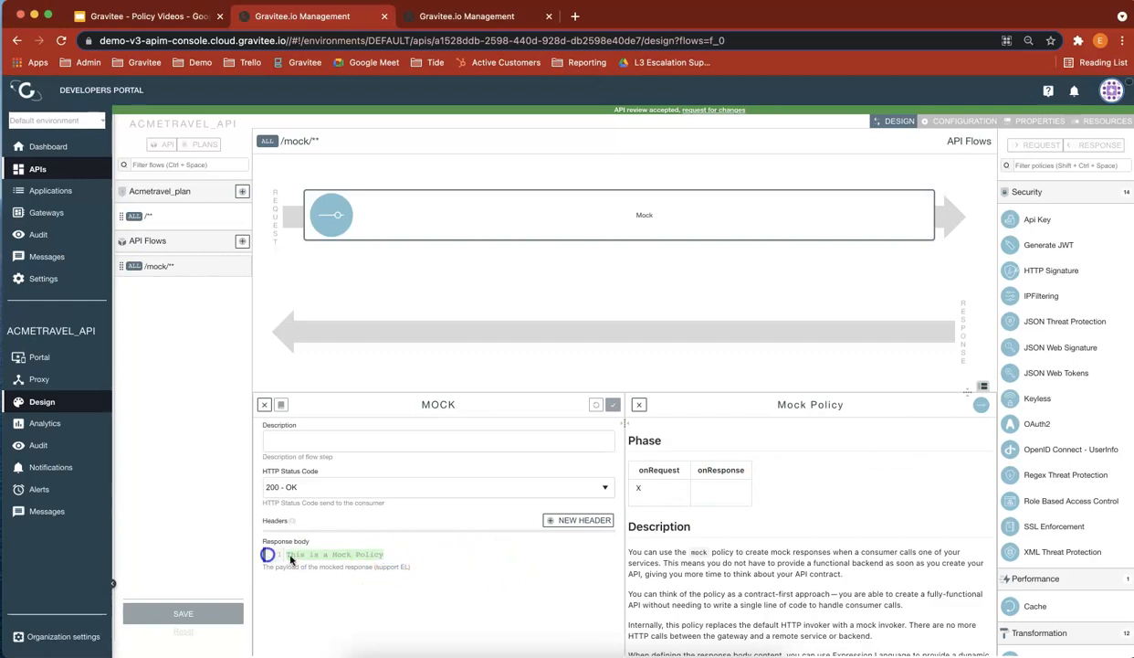
type("{#dictionaries['my-dictionary']['my-value']}")
key("BackSpace")
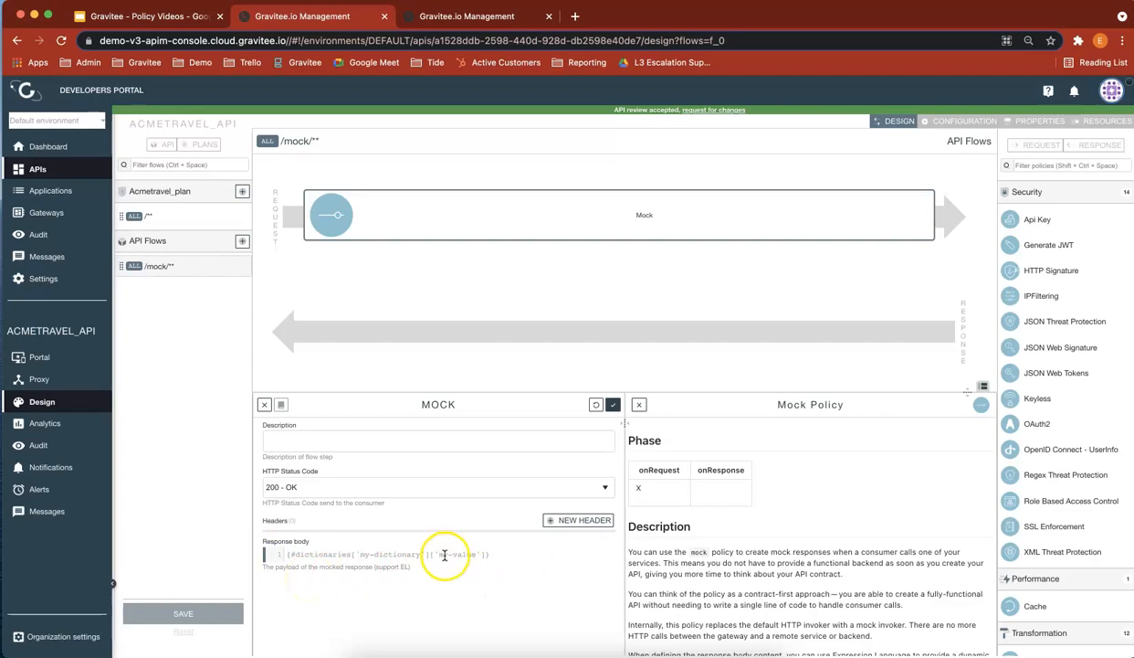
left_click_drag(439, 554, 477, 554)
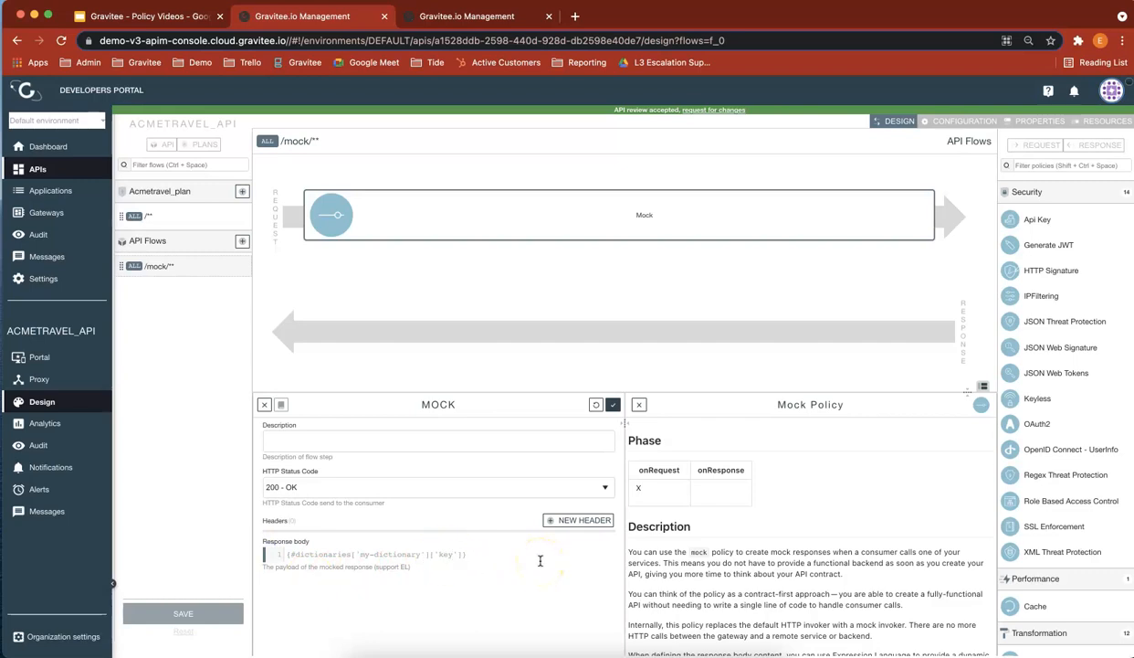
left_click(382, 555)
Step: Look up the new dictionary's ID in the dictionaries list and set the dictionary name in the response body expression to acmetravel
left_click(483, 16)
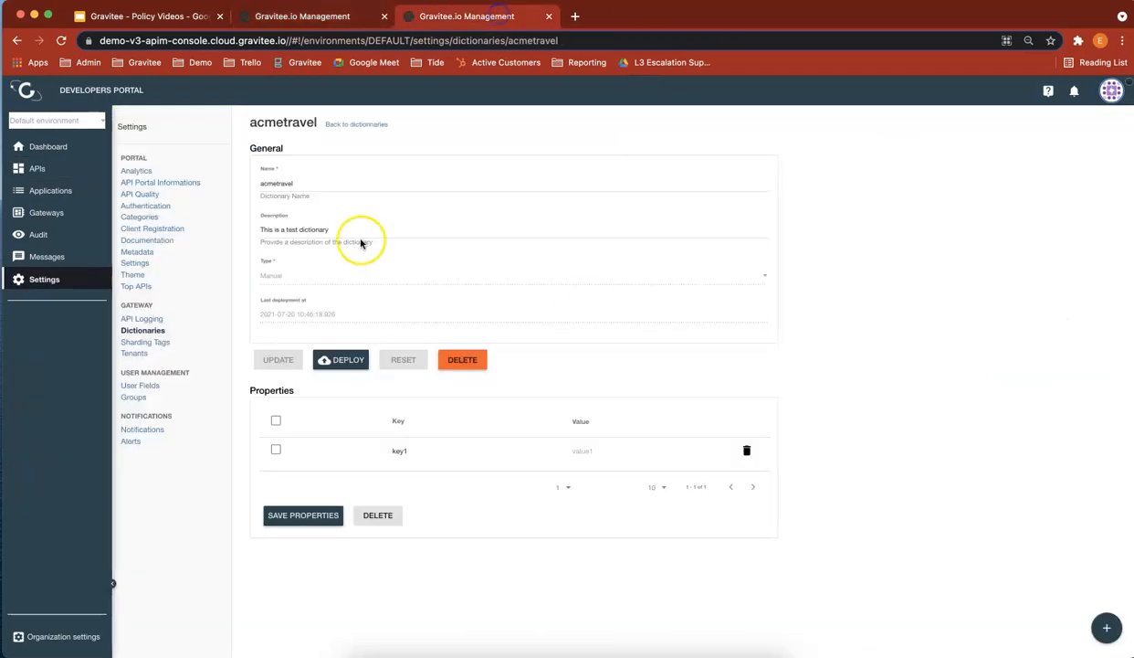
left_click(144, 330)
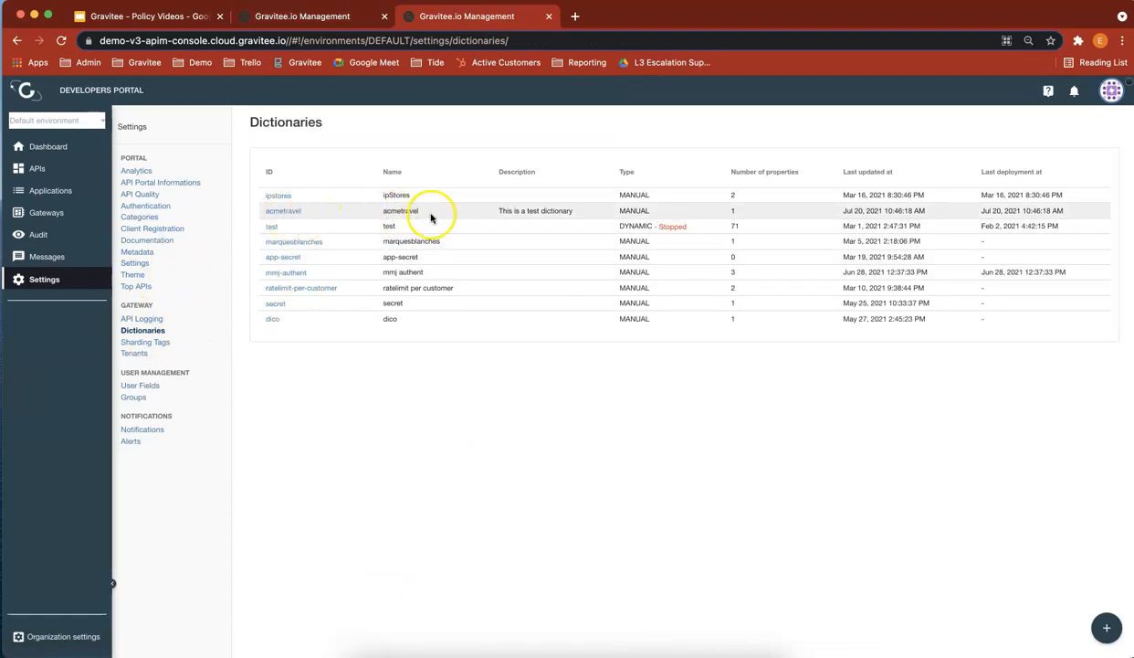
left_click(327, 17)
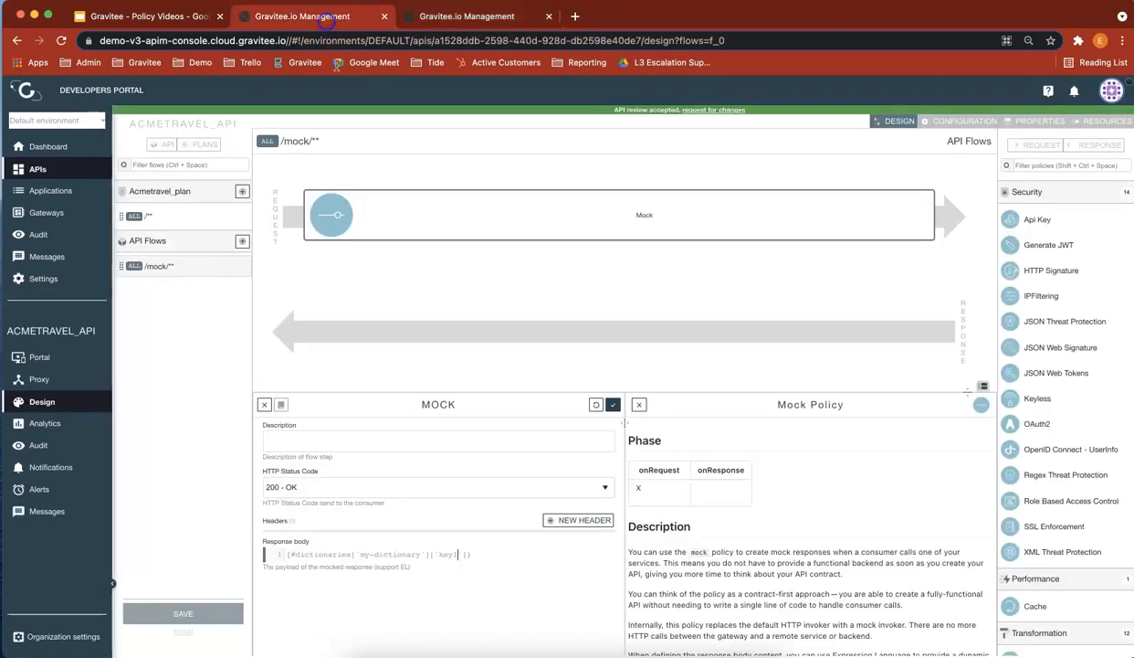
left_click_drag(361, 555, 447, 554)
type("acmetravel")
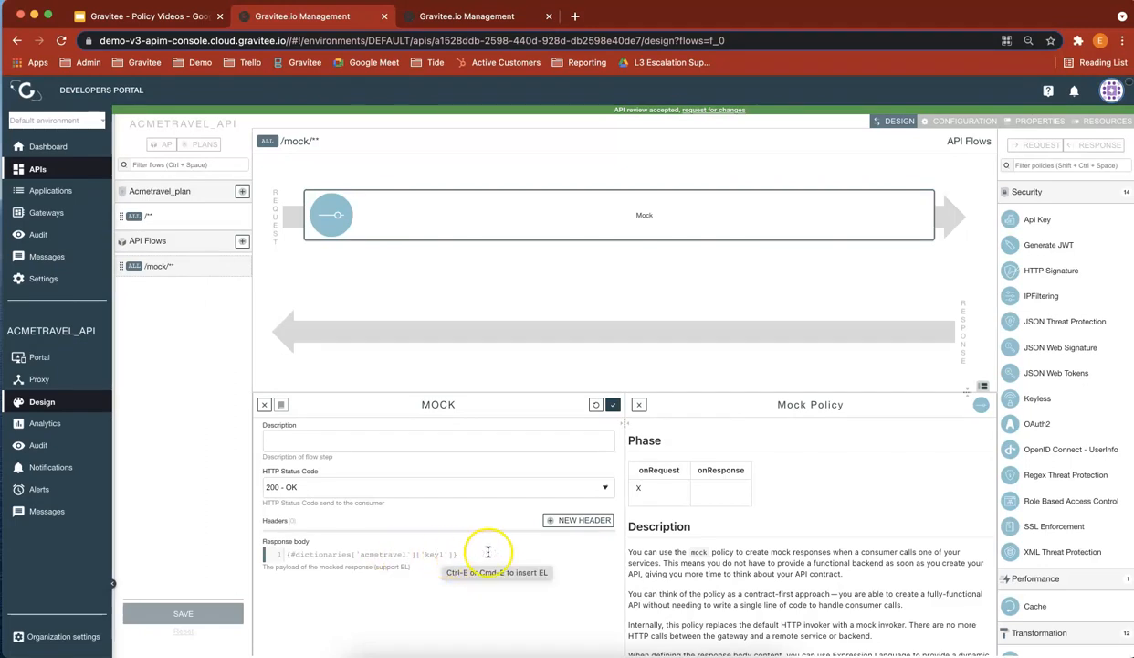
Step: Save the changed Mock policy in the API design and deploy the API
left_click(612, 403)
left_click(219, 620)
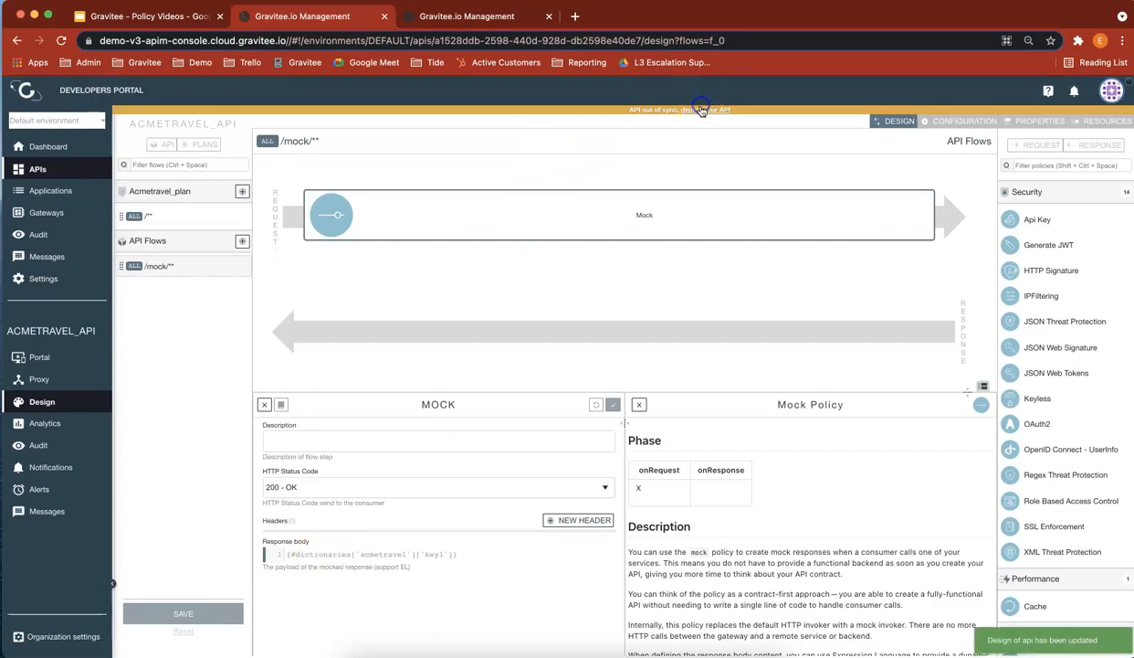
left_click(701, 107)
left_click(642, 431)
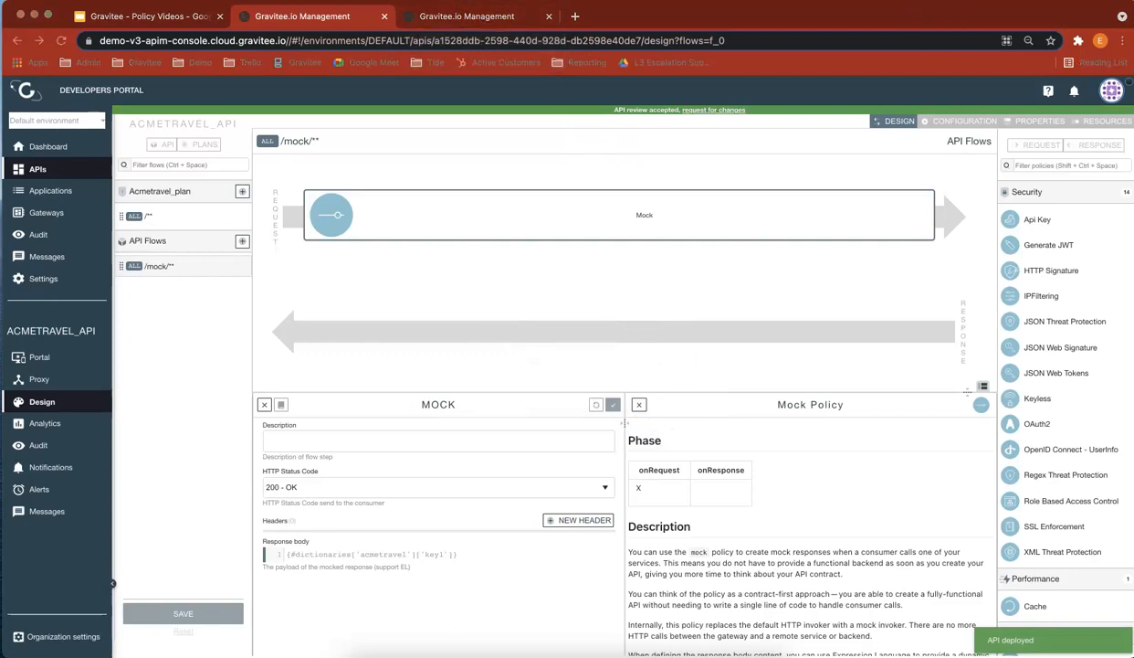
Step: Switch to Postman, resend the mock GET request and compare its response body with the policy's dictionary expression
left_click_drag(1130, 82, 909, 32)
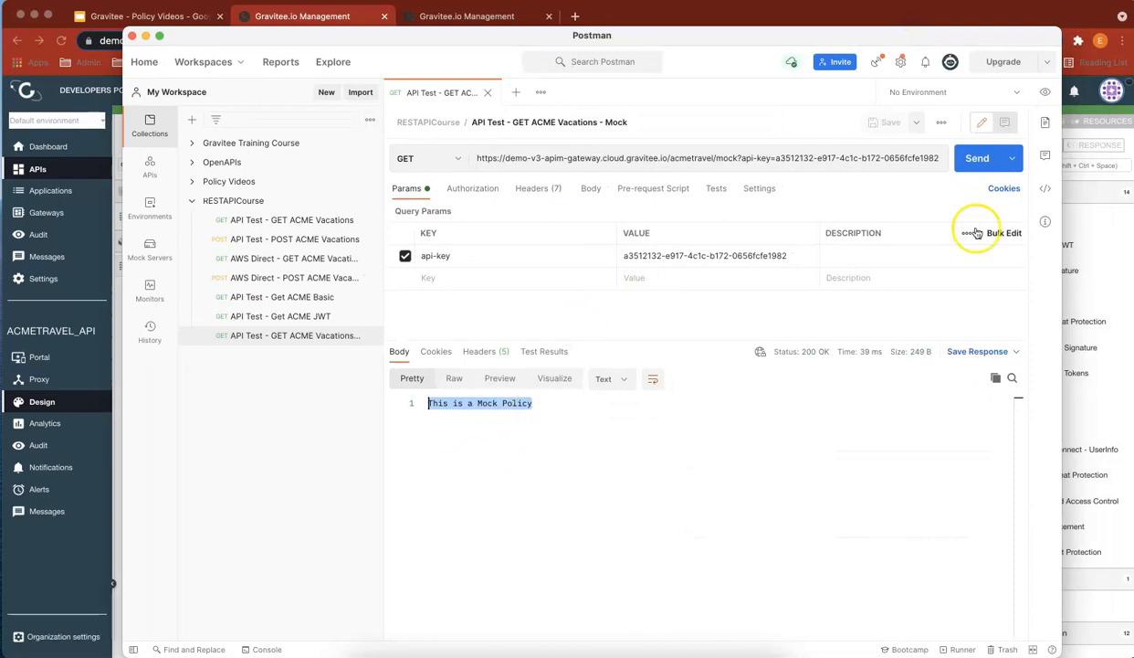
left_click(977, 165)
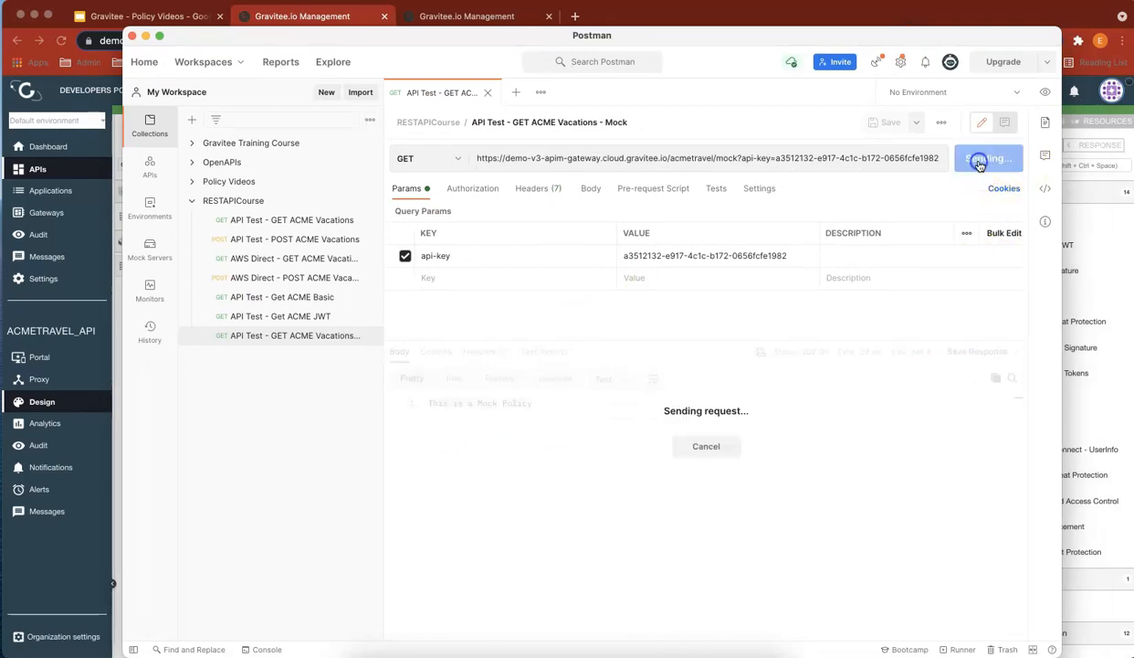
left_click_drag(458, 403, 382, 404)
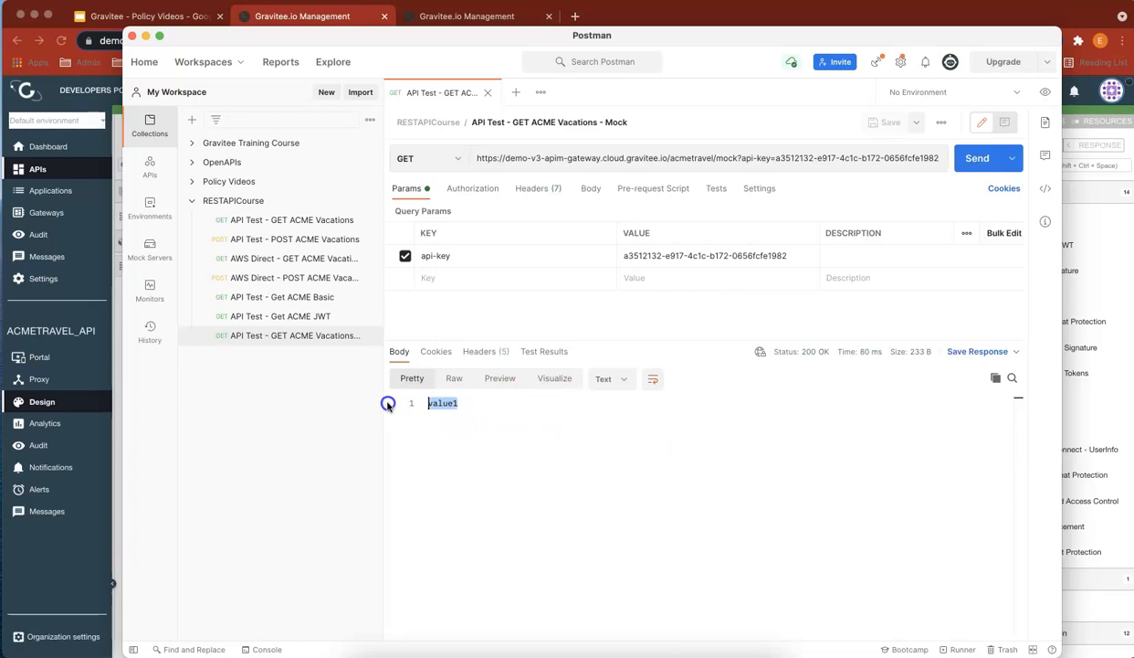
left_click_drag(391, 50, 1133, 28)
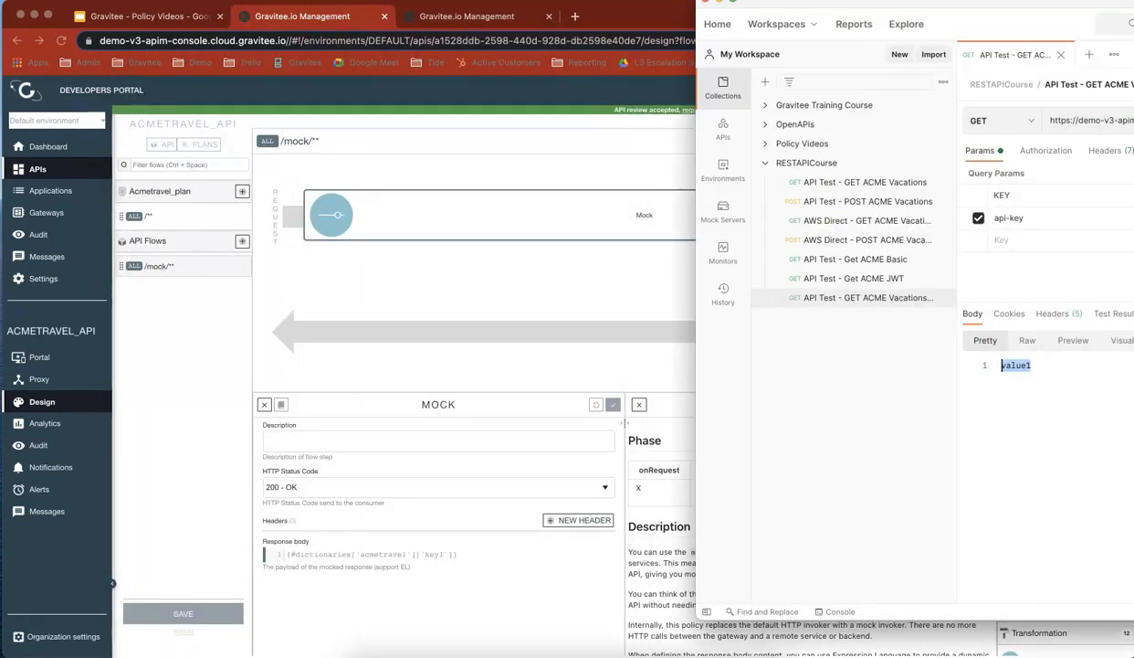
left_click_drag(882, 3, 734, 29)
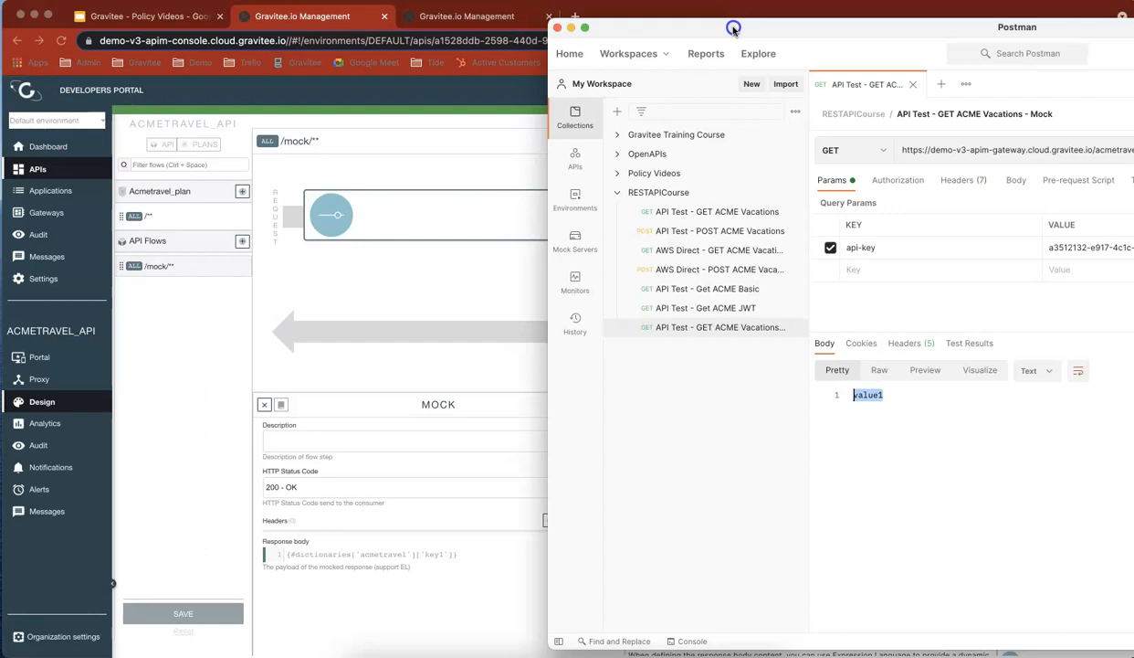
Step: Move Postman aside and check the dictionary reference in the Mock policy's response body expression against the dictionaries list
left_click_drag(733, 29, 1133, 18)
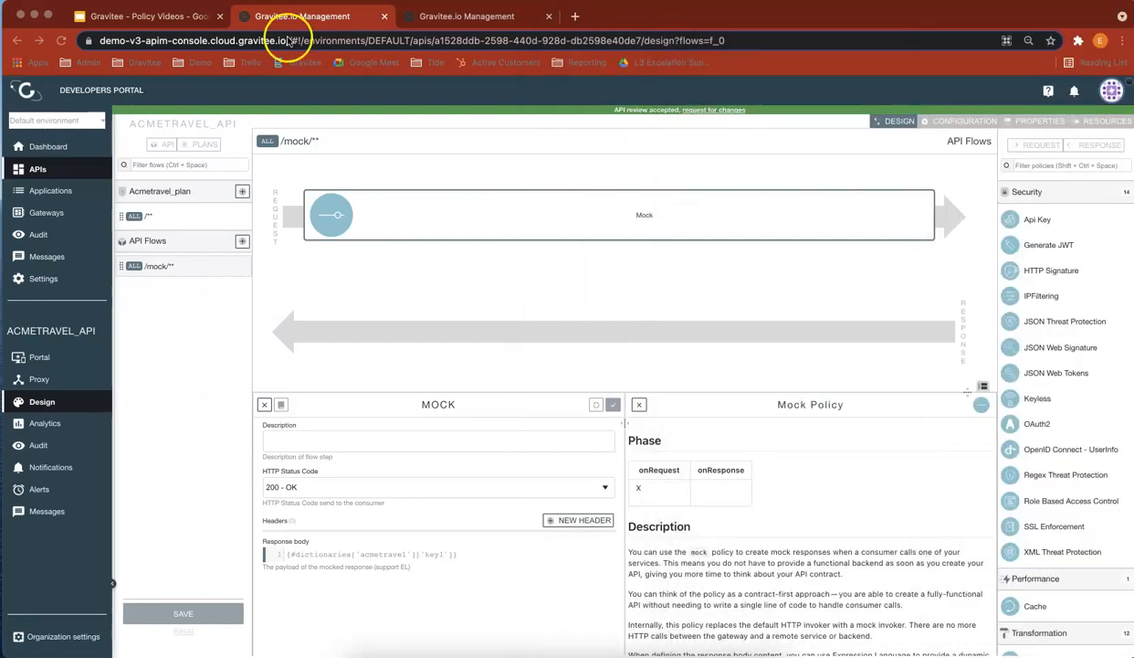
left_click(447, 17)
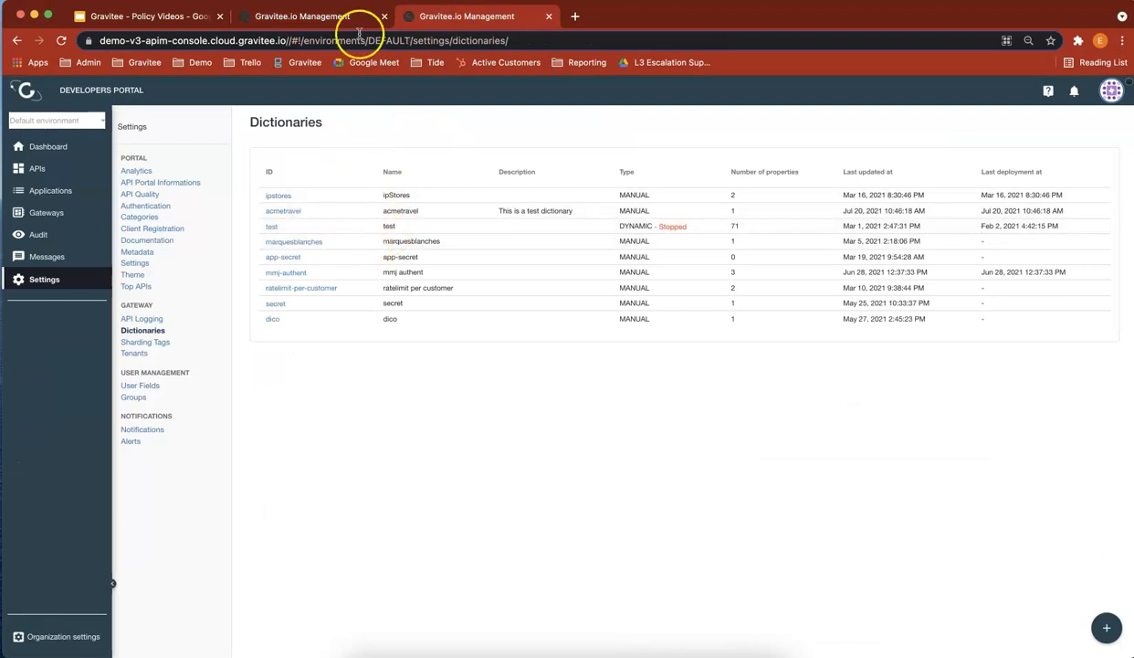
left_click(320, 18)
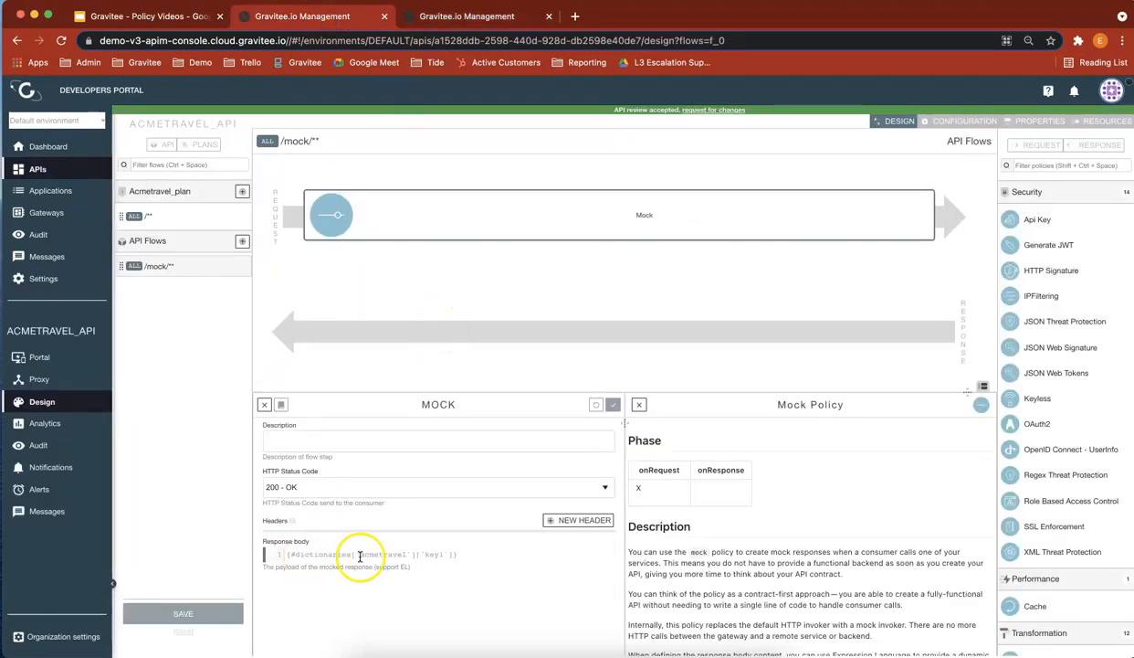
left_click_drag(362, 556, 408, 555)
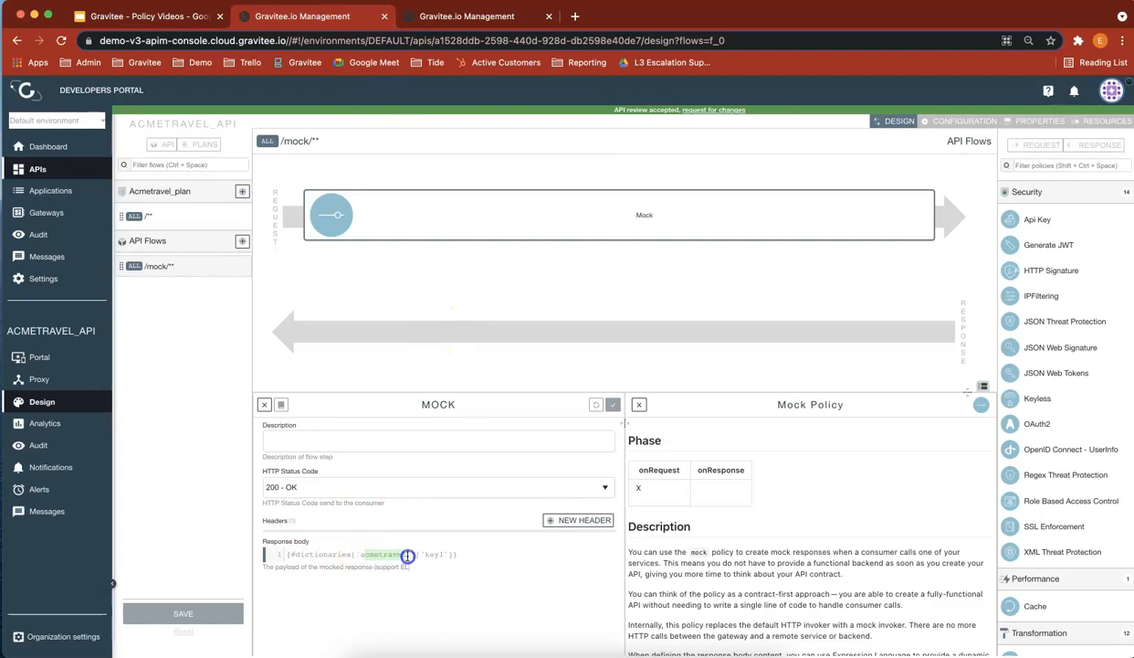
Step: Compare the IDs with the names of the mmj authent and acmetravel dictionaries, and return to the Mock policy in the API design
left_click(481, 16)
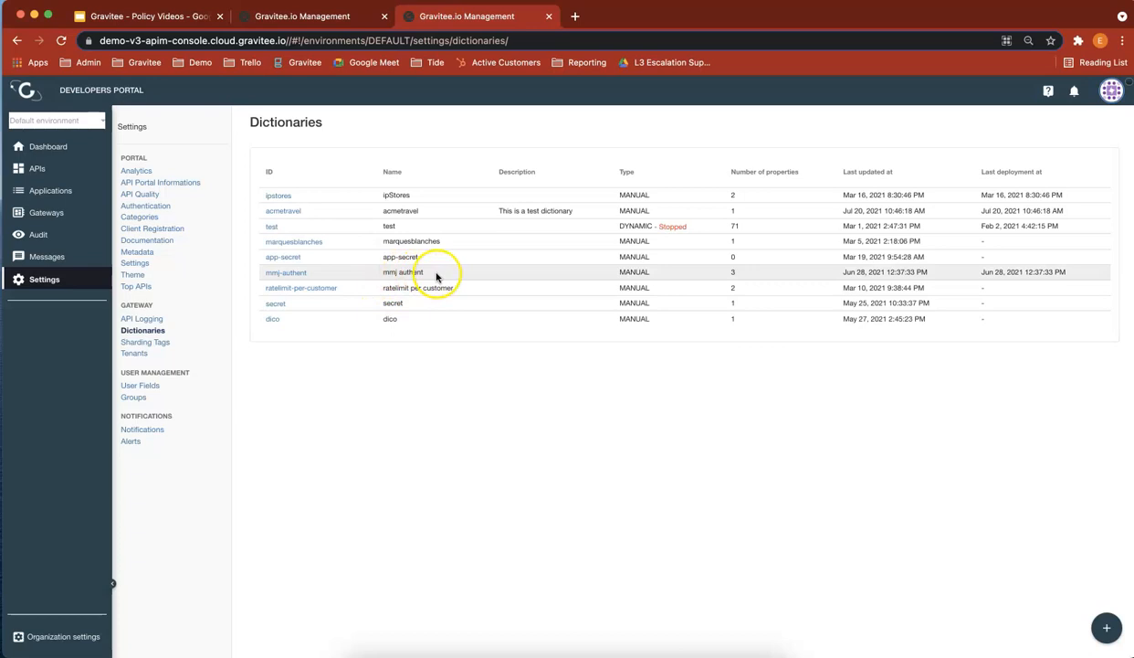
left_click_drag(310, 272, 265, 272)
left_click_drag(425, 272, 381, 273)
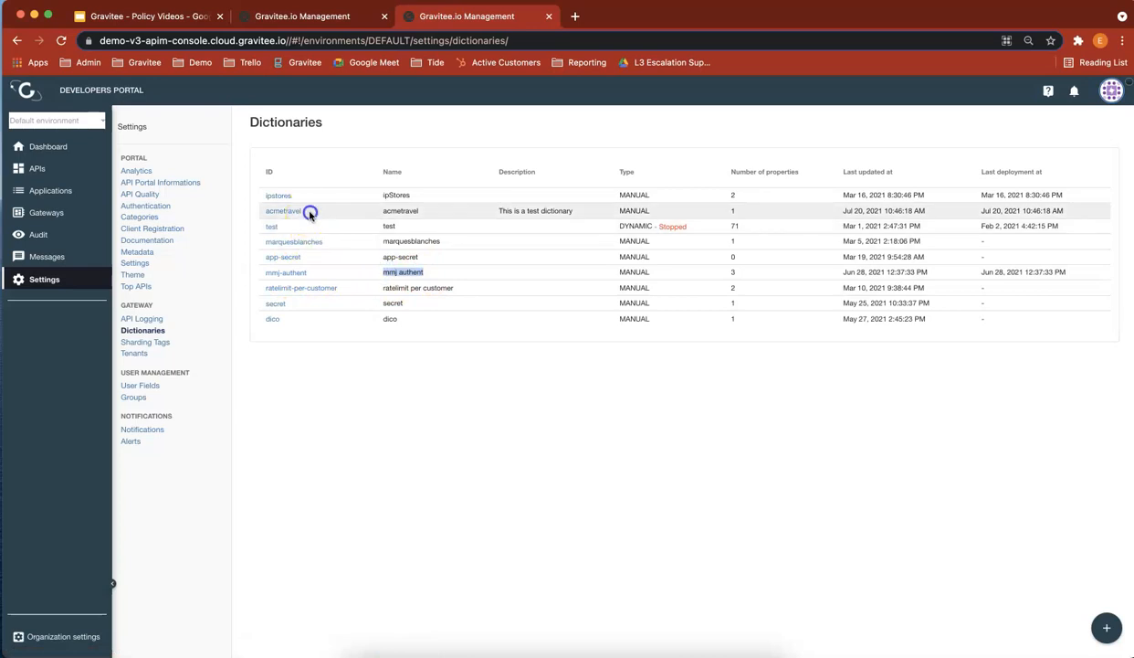
left_click_drag(311, 212, 267, 211)
left_click_drag(420, 211, 398, 210)
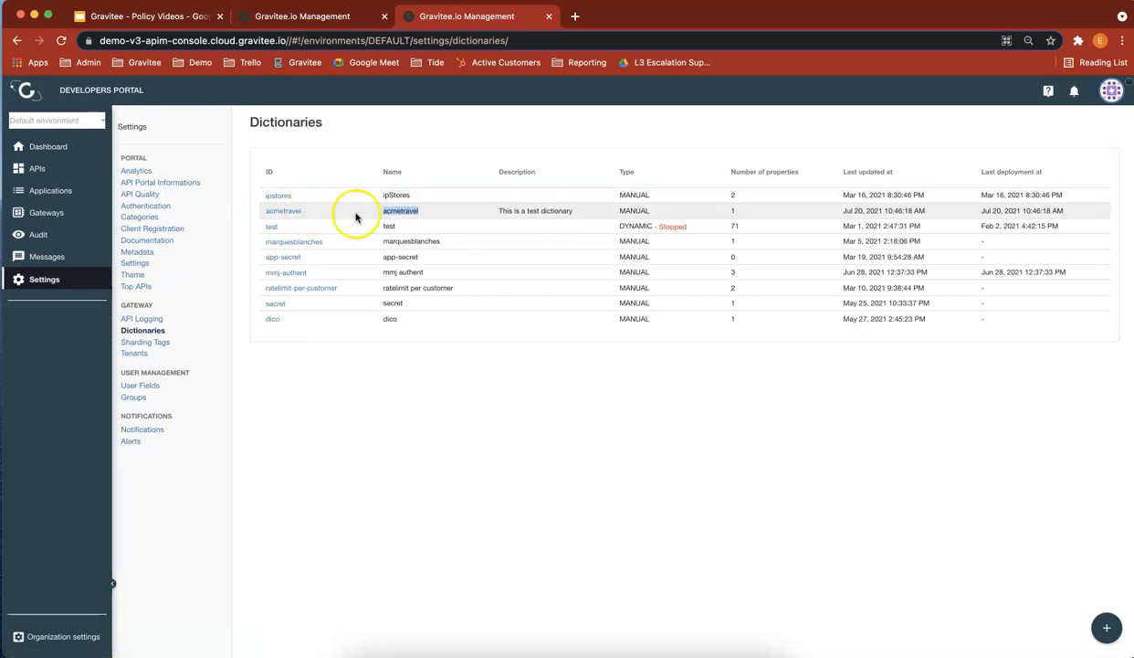
left_click(336, 20)
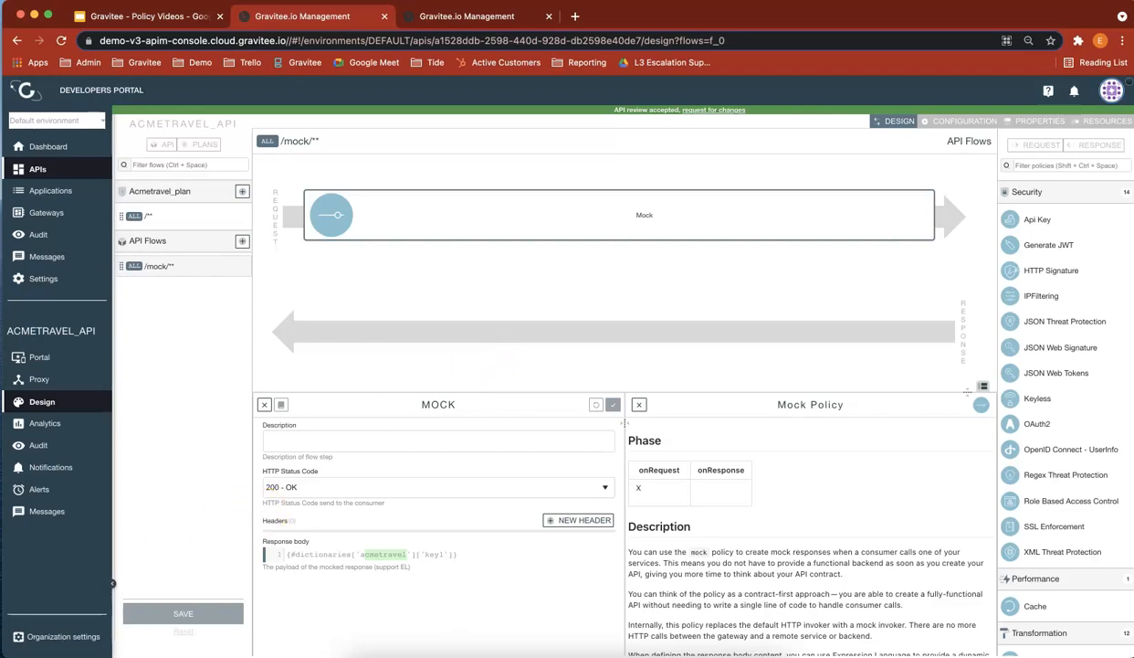
left_click(34, 631)
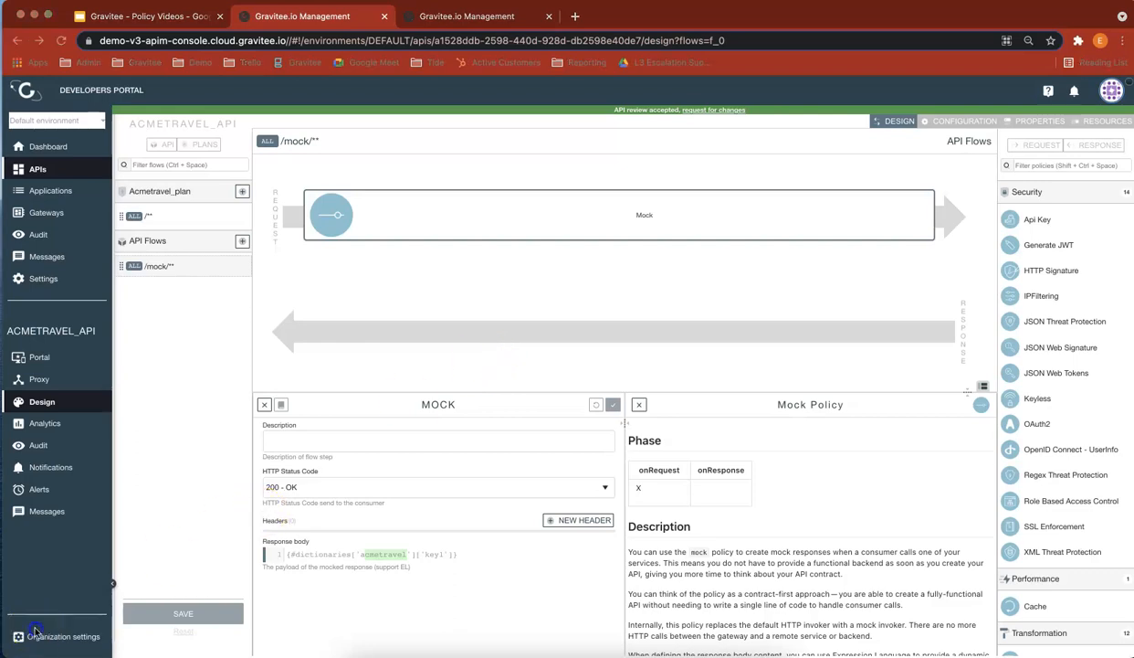